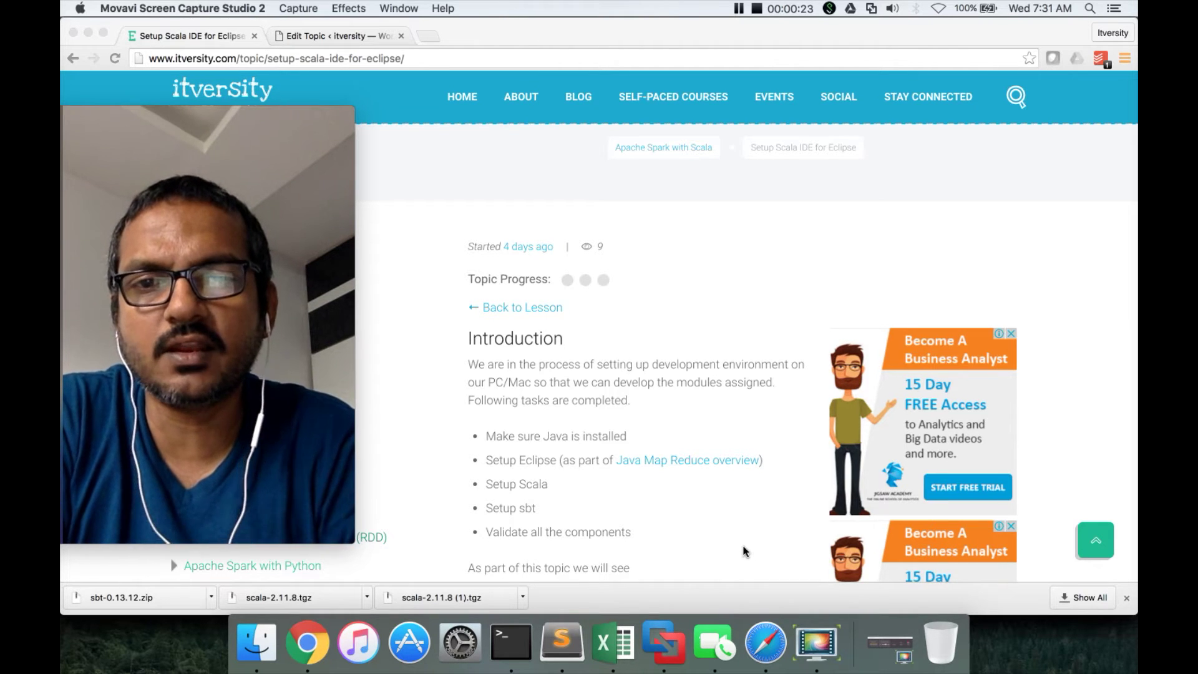
pyautogui.scroll(-2, 743, 552)
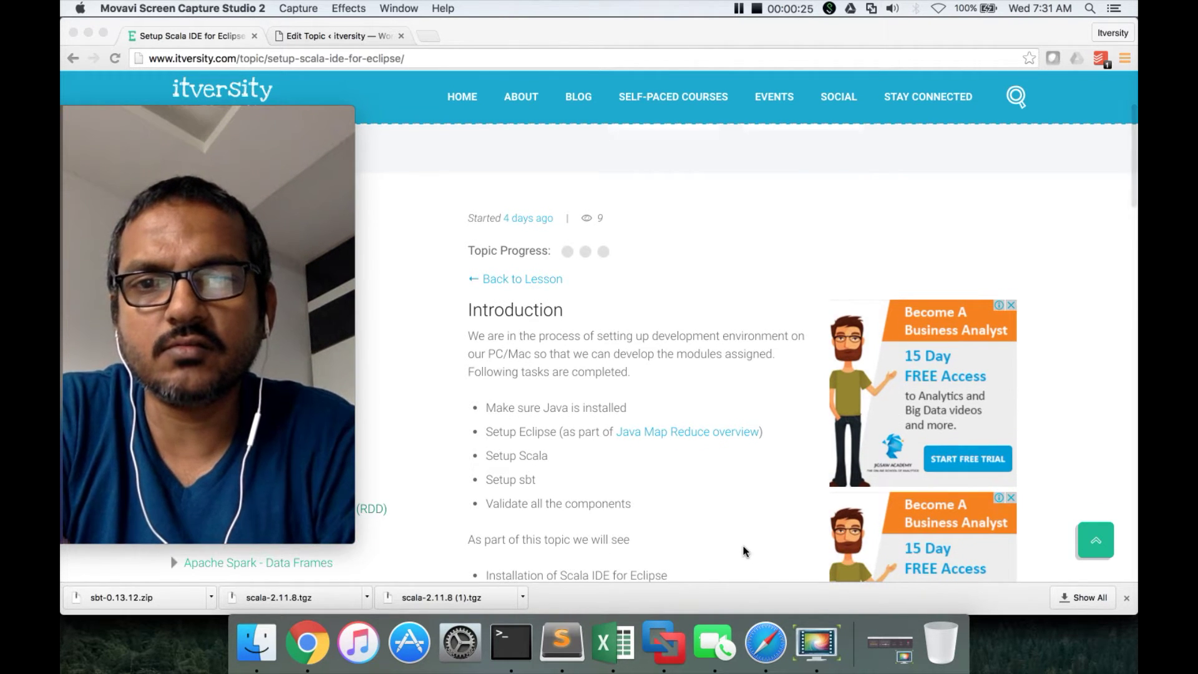
pyautogui.scroll(-2, 744, 551)
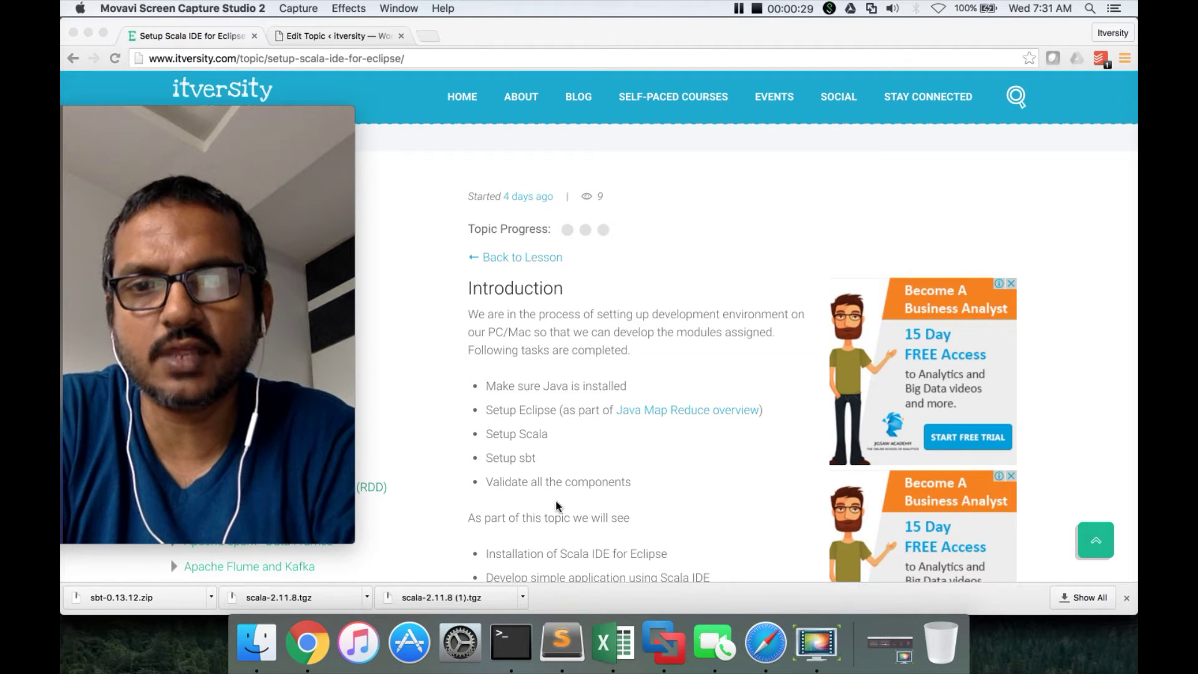
# Bring forward the Terminal showing scala-2.11.8 extracted and linked
pyautogui.click(511, 642)
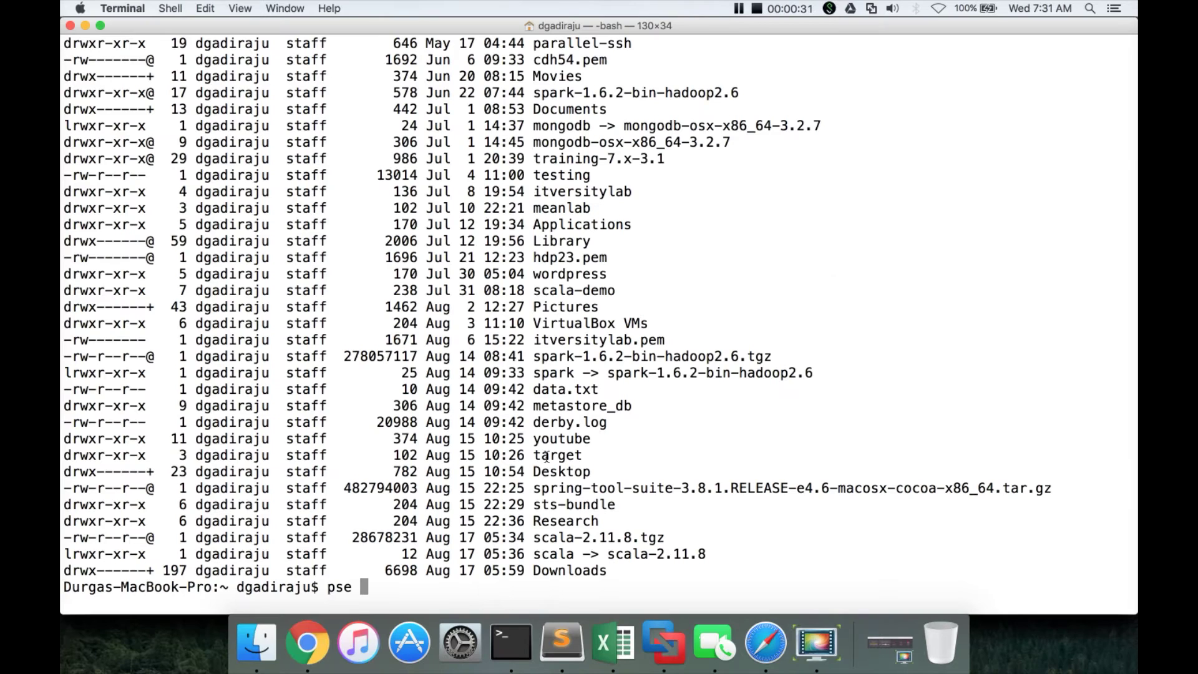
# Go home, clear the Terminal, and run java -version, which reports 1.8.0_73
pyautogui.press('BackSpace')
pyautogui.press('BackSpace')
pyautogui.press('BackSpace')
pyautogui.press('BackSpace')
pyautogui.write('cd')
pyautogui.press('Return')
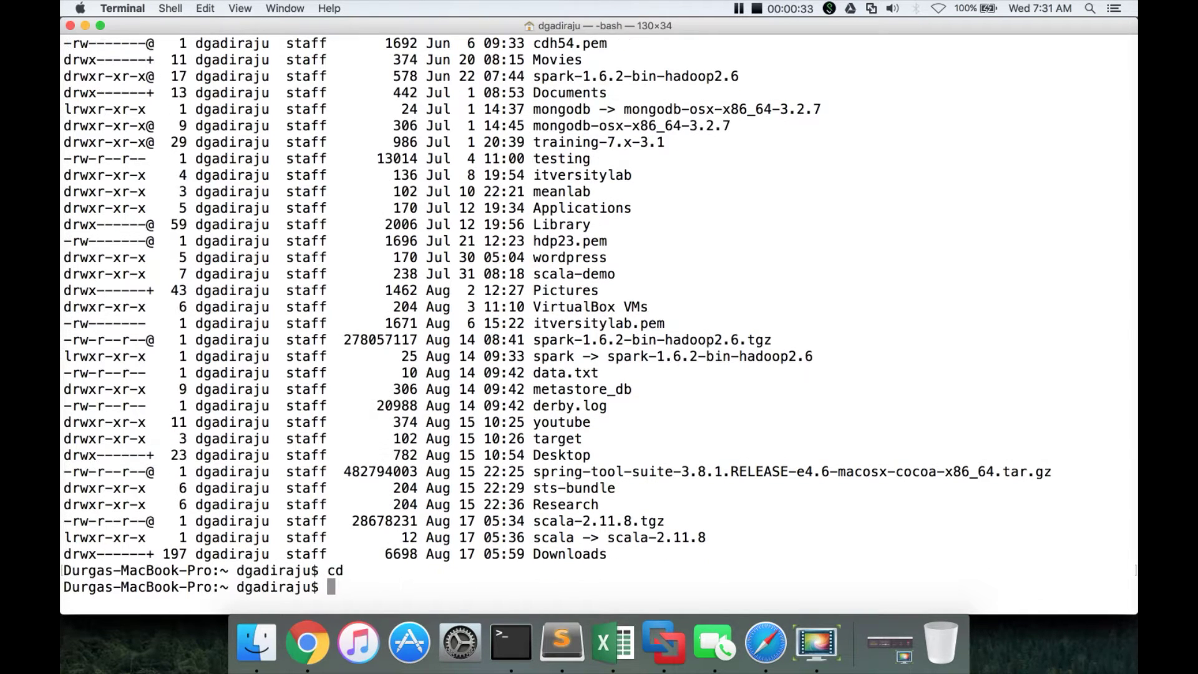
pyautogui.write('clear')
pyautogui.press('Return')
pyautogui.write('java -version')
pyautogui.press('Return')
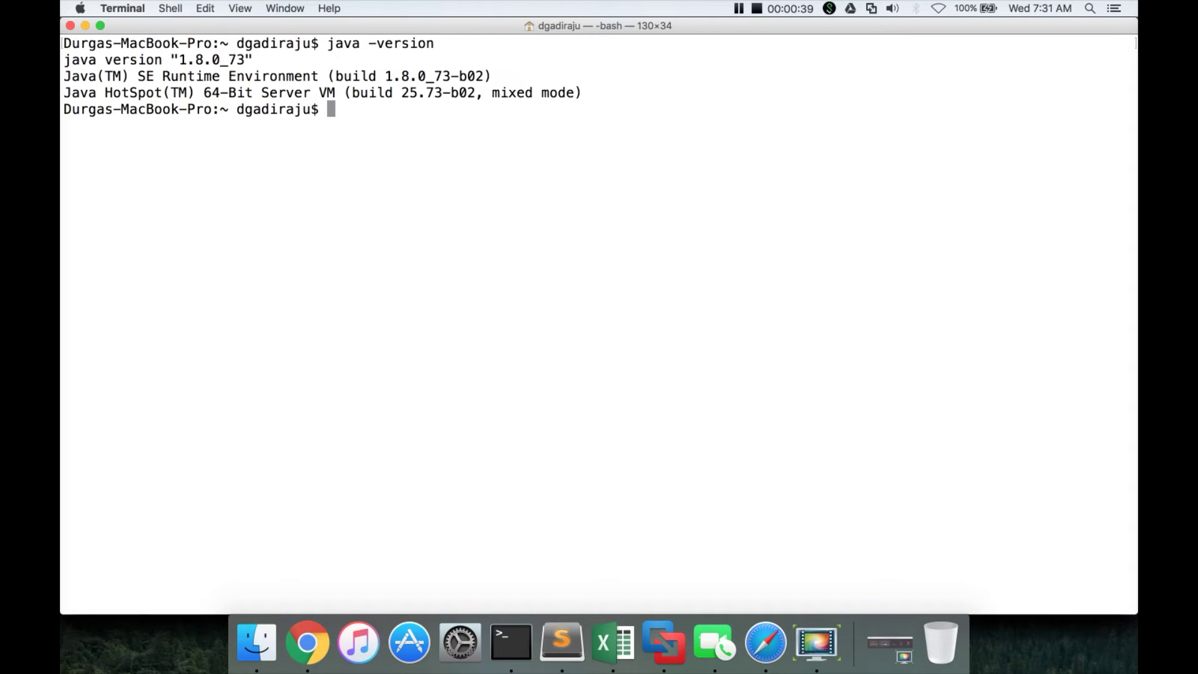
pyautogui.click(548, 461)
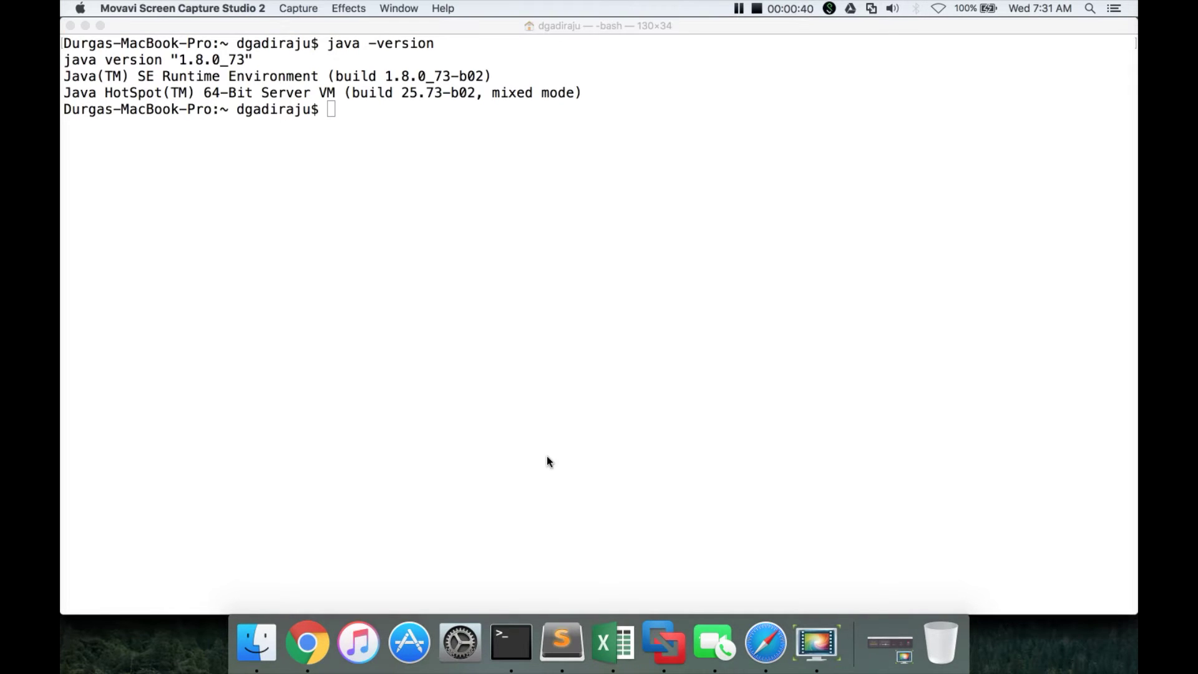
# Return to Chrome and launch Spring Tool Suite through a Spotlight search for STS
pyautogui.click(307, 642)
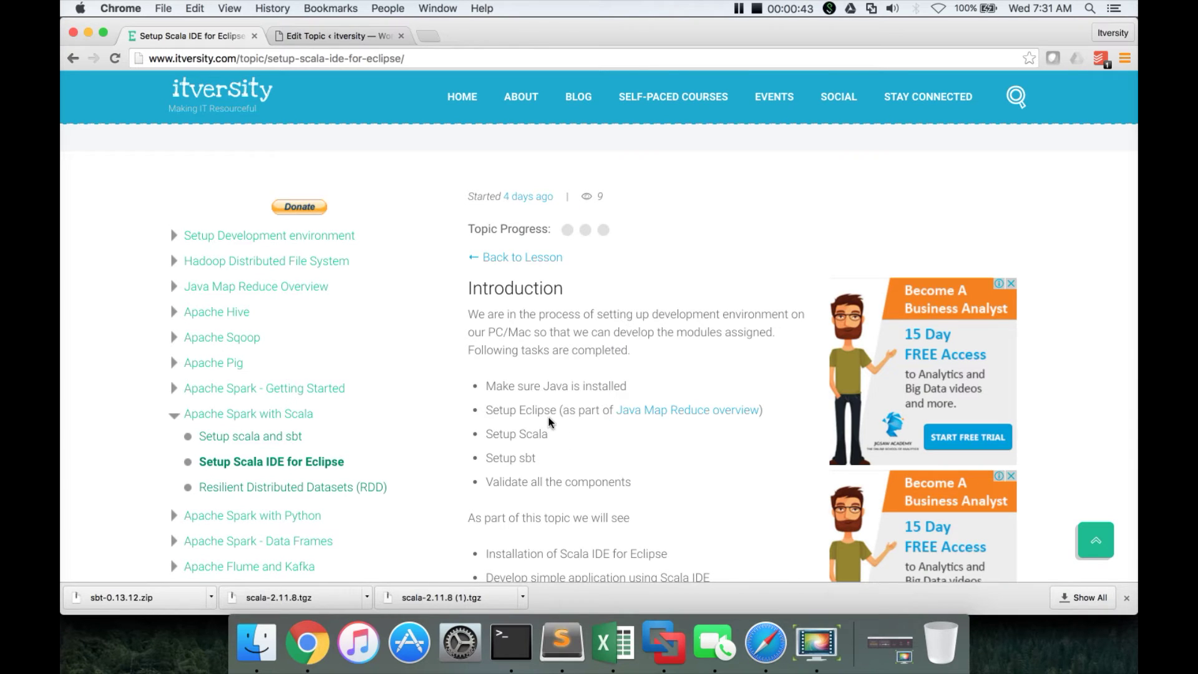
pyautogui.click(1089, 9)
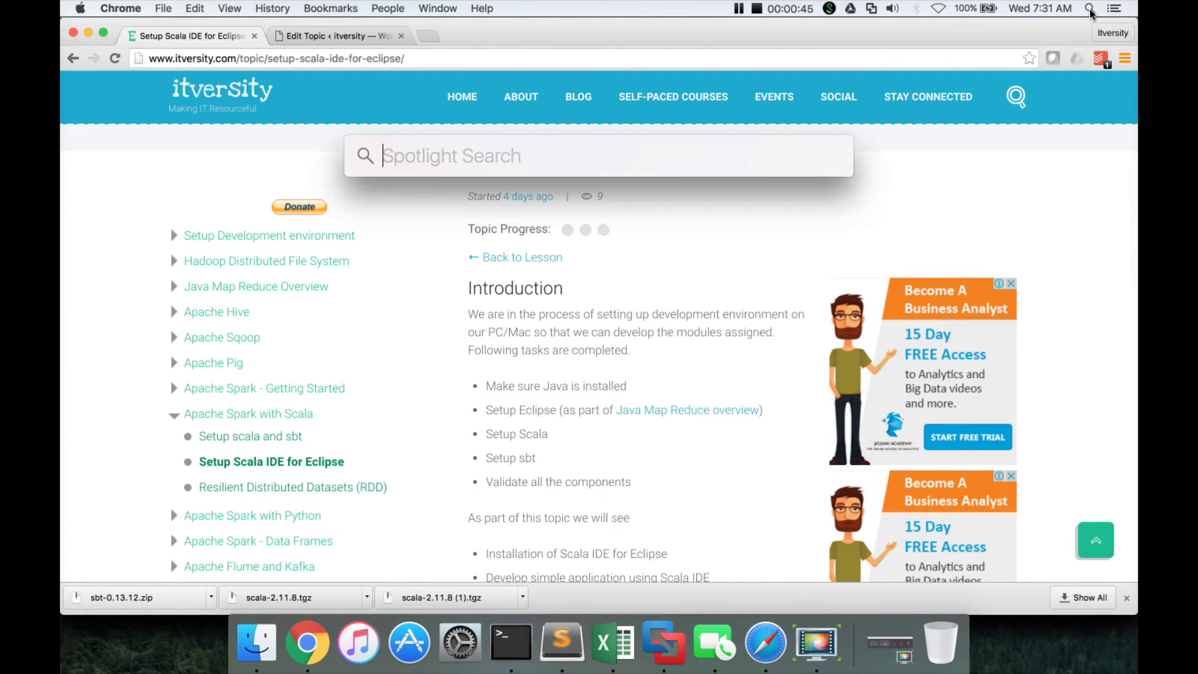
pyautogui.write('STS')
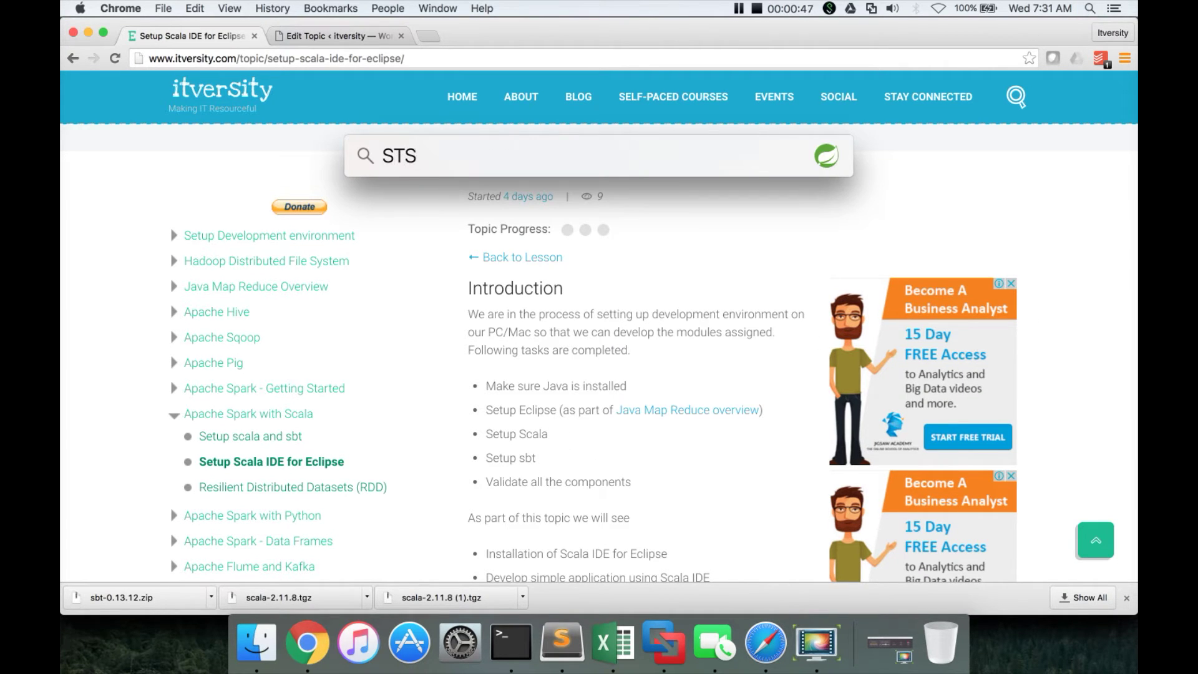
pyautogui.press('Return')
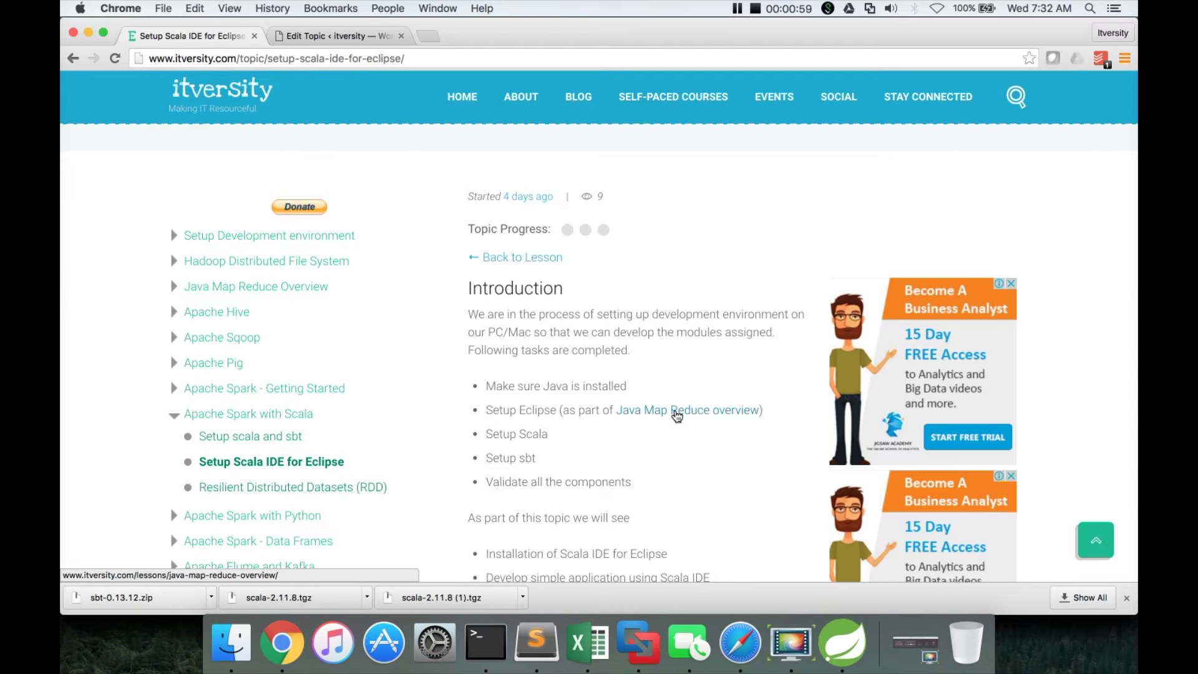
# Open the Java Map Reduce Overview lesson in a new tab, review it, then close it
pyautogui.keyDown('super'); pyautogui.click(677, 416); pyautogui.keyUp('super')
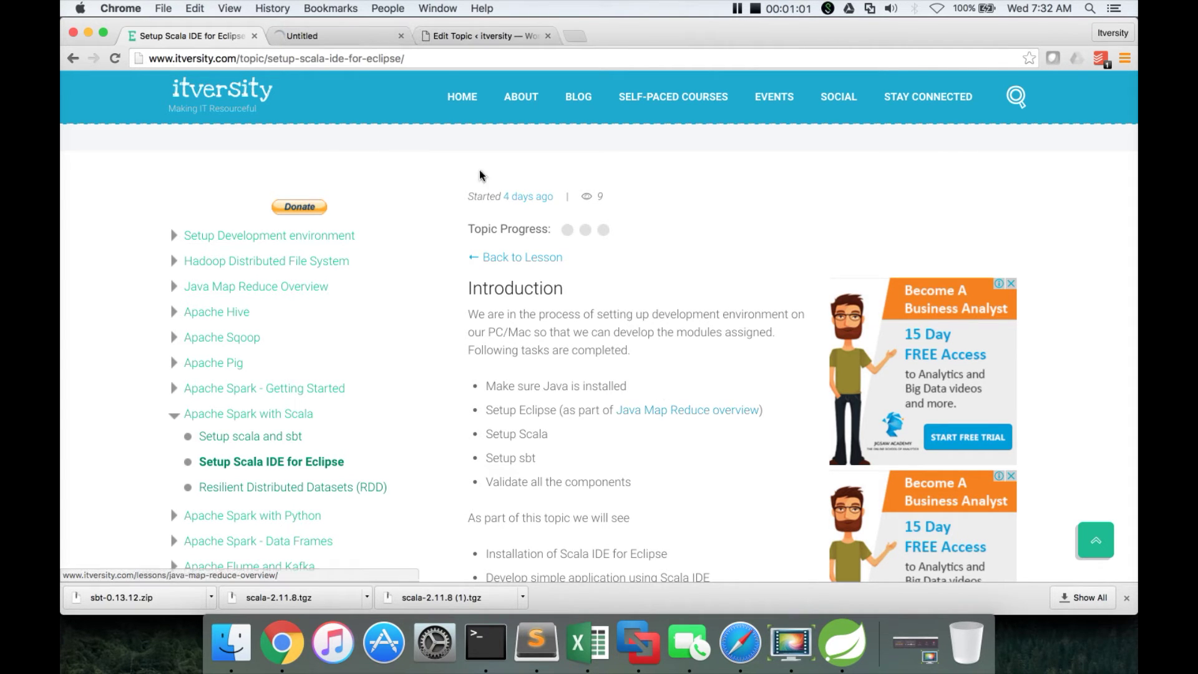
pyautogui.click(348, 37)
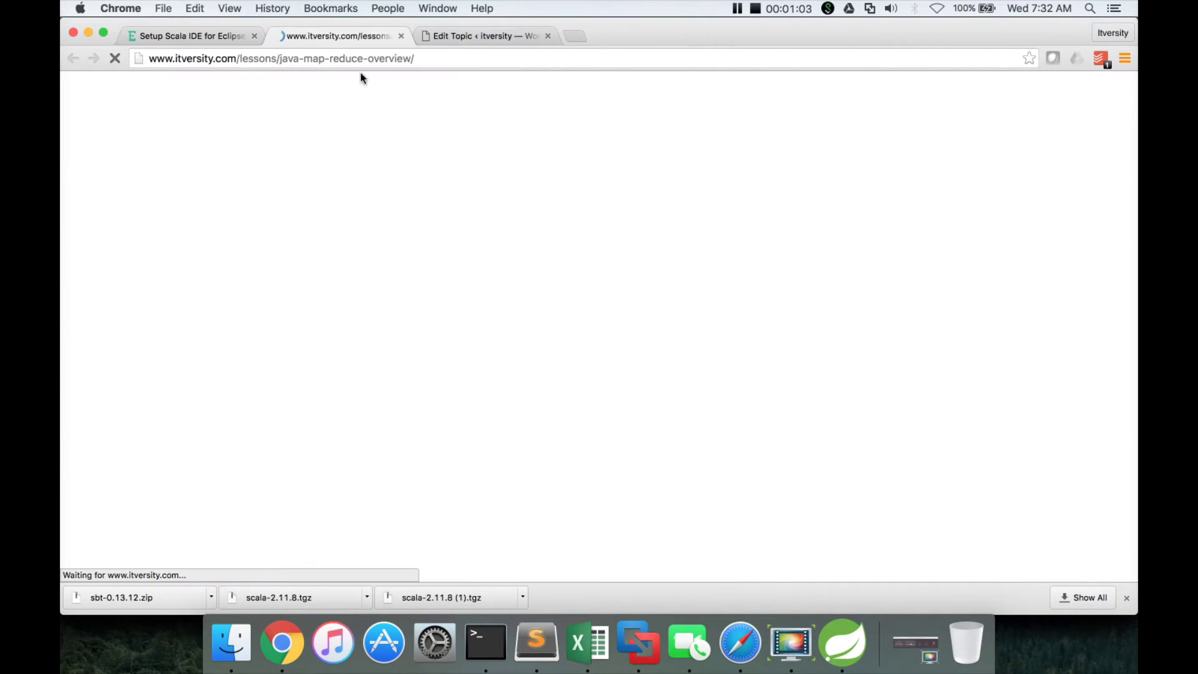
pyautogui.scroll(-1, 593, 358)
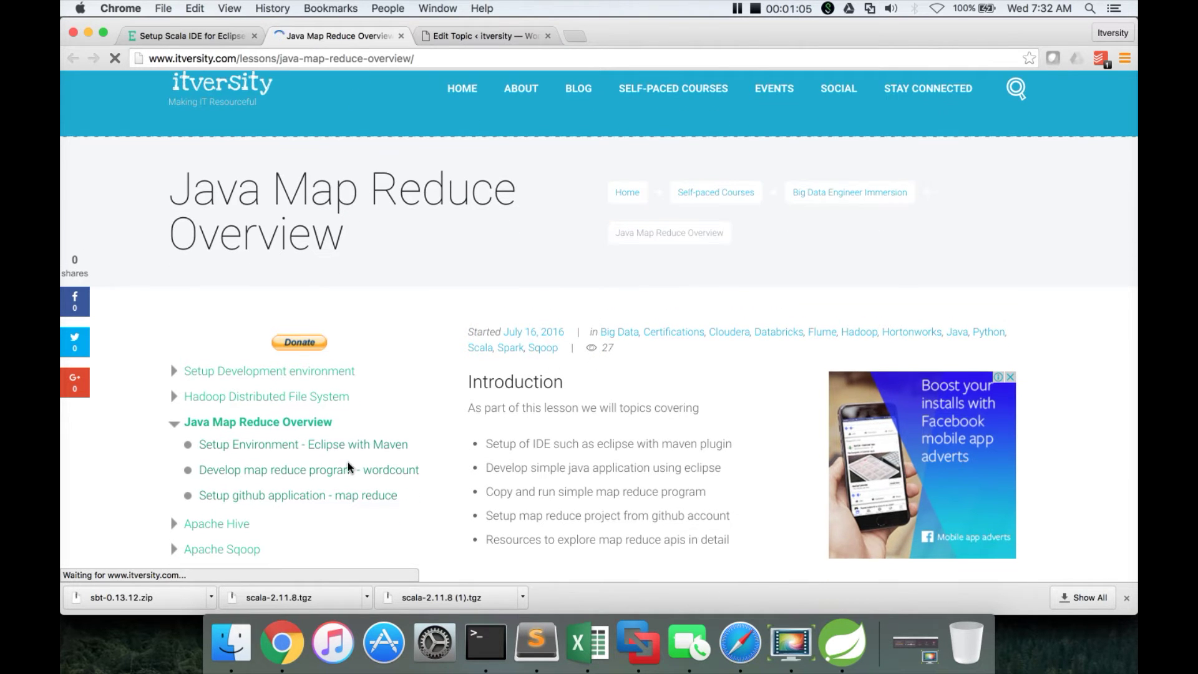
pyautogui.scroll(-1, 284, 460)
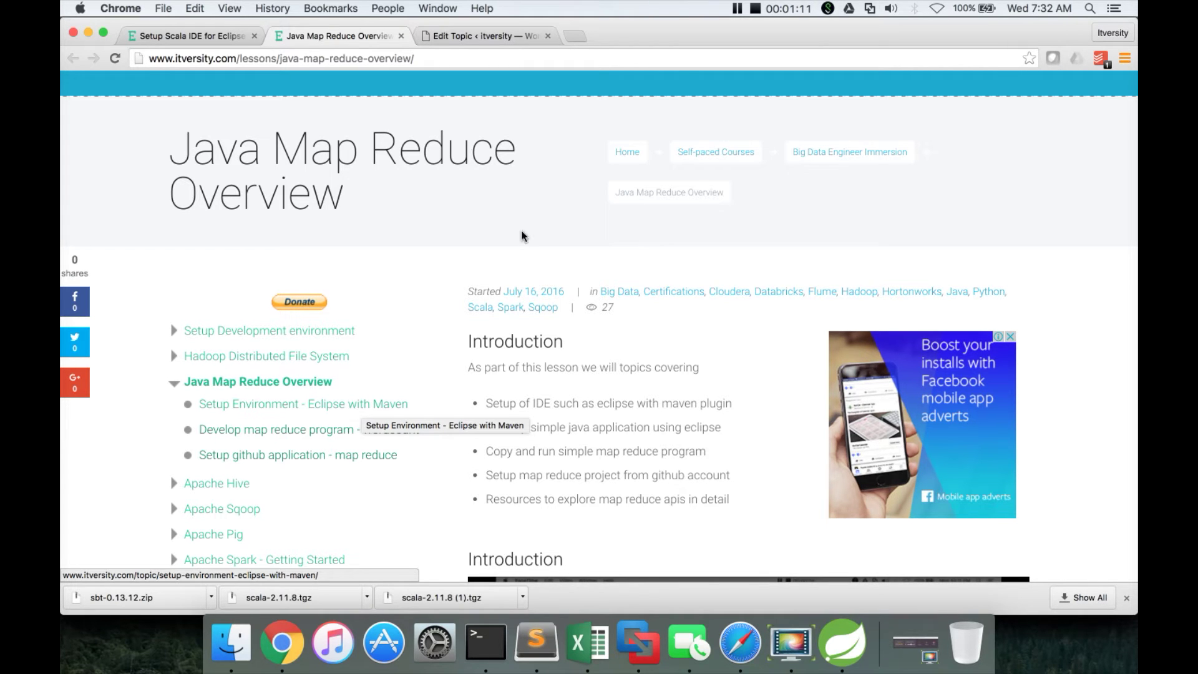
pyautogui.press('super+w')
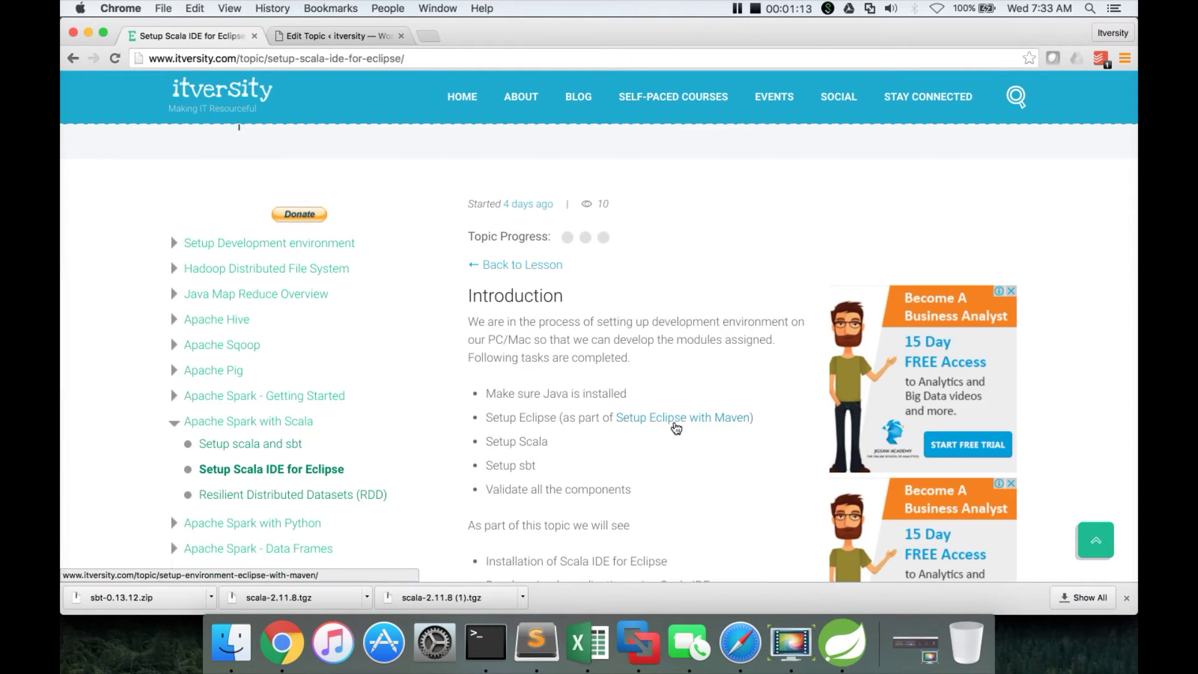
# Open the Eclipse with Maven lesson in a tab, close the stray tabs, then close it
pyautogui.keyDown('super'); pyautogui.click(676, 427); pyautogui.keyUp('super')
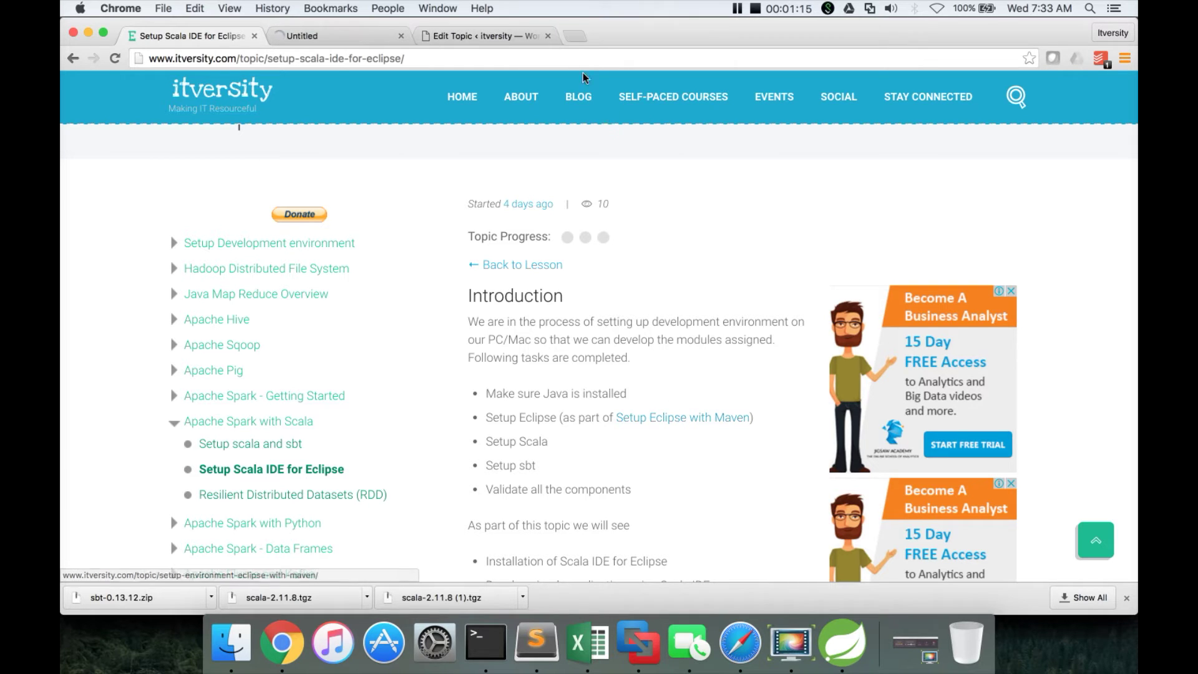
pyautogui.click(547, 37)
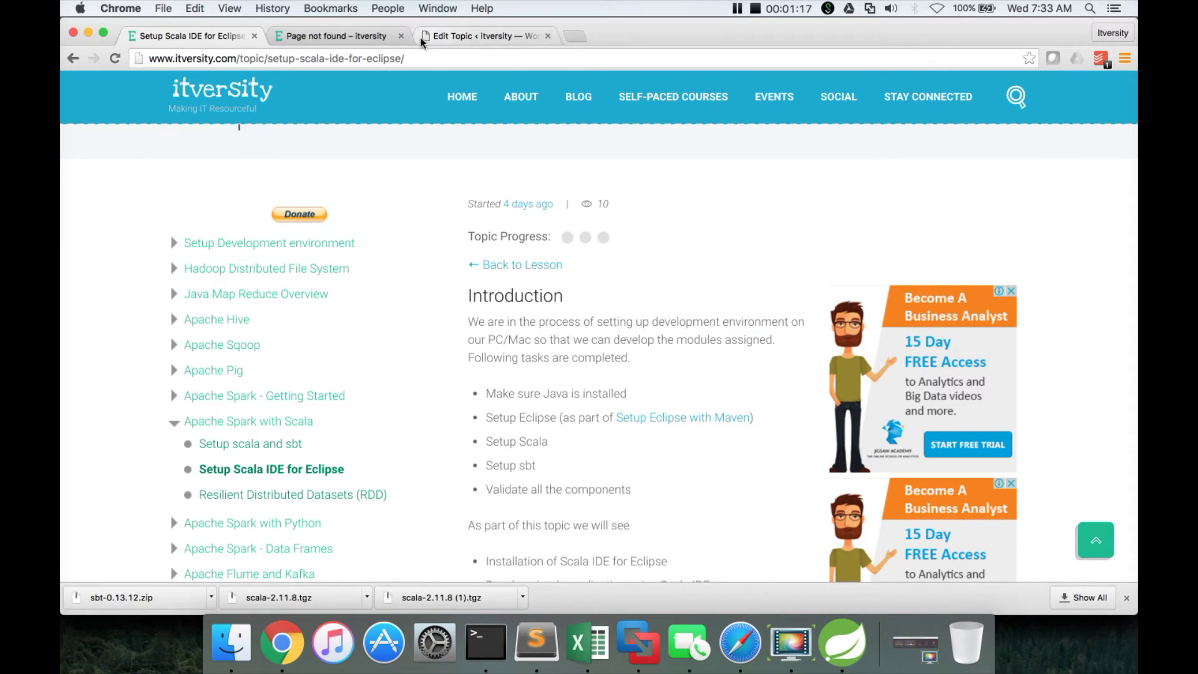
pyautogui.keyDown('super'); pyautogui.click(661, 422); pyautogui.keyUp('super')
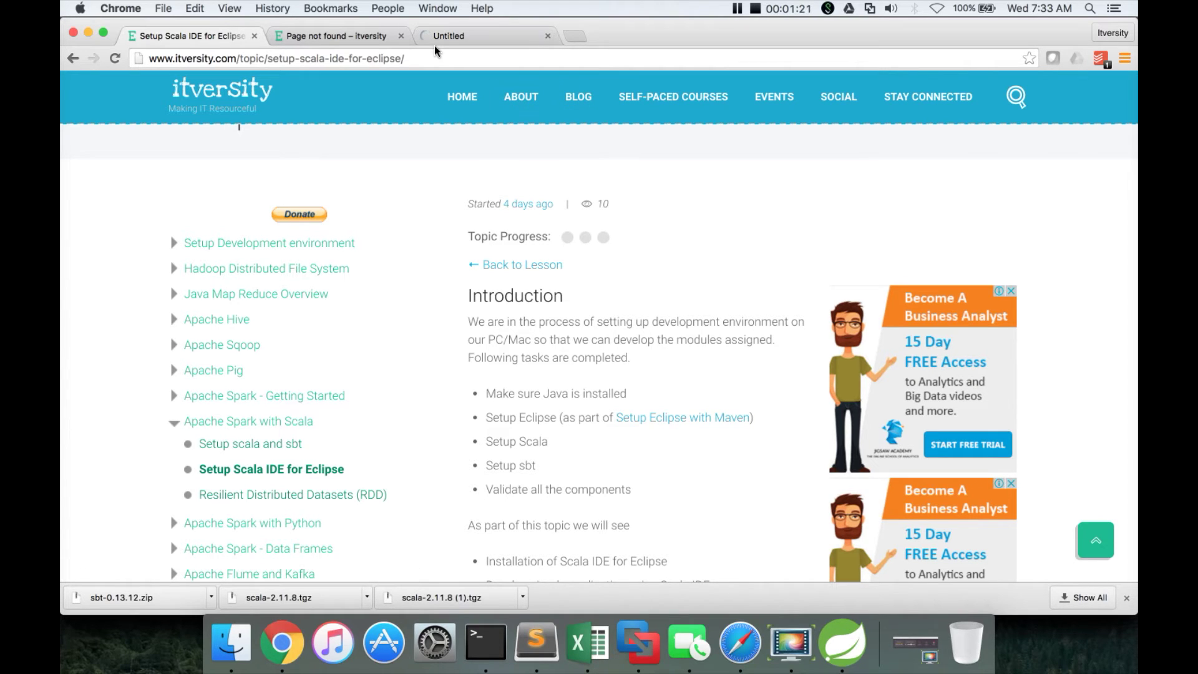
pyautogui.click(402, 37)
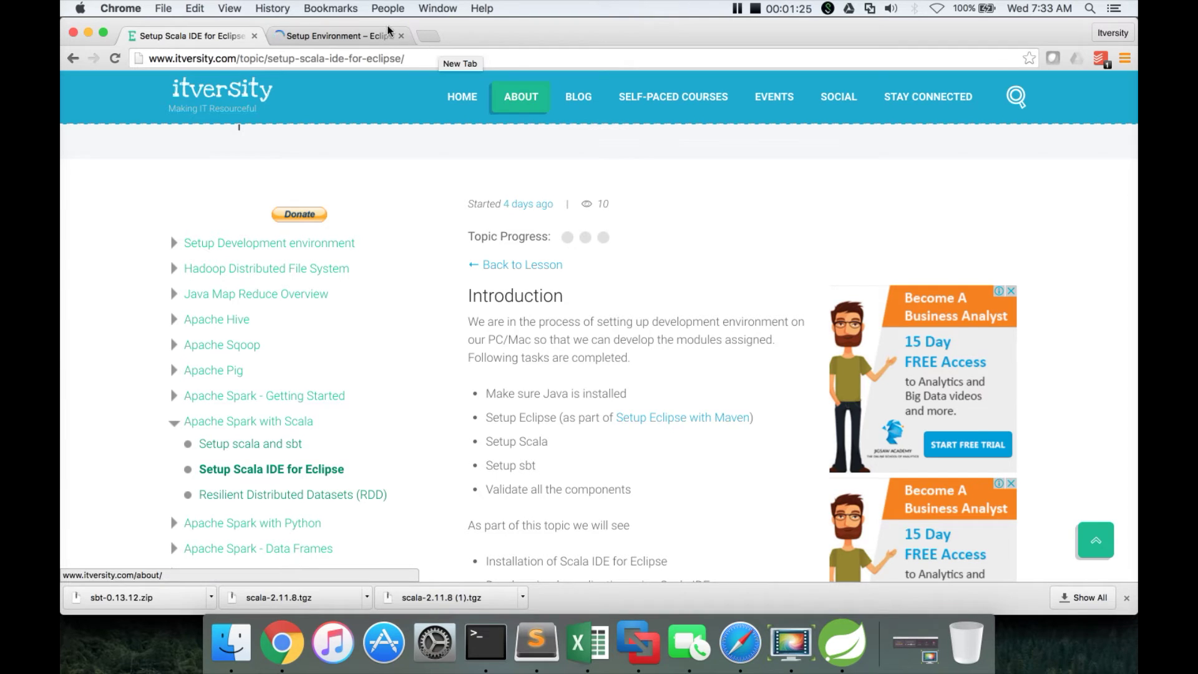
pyautogui.click(365, 35)
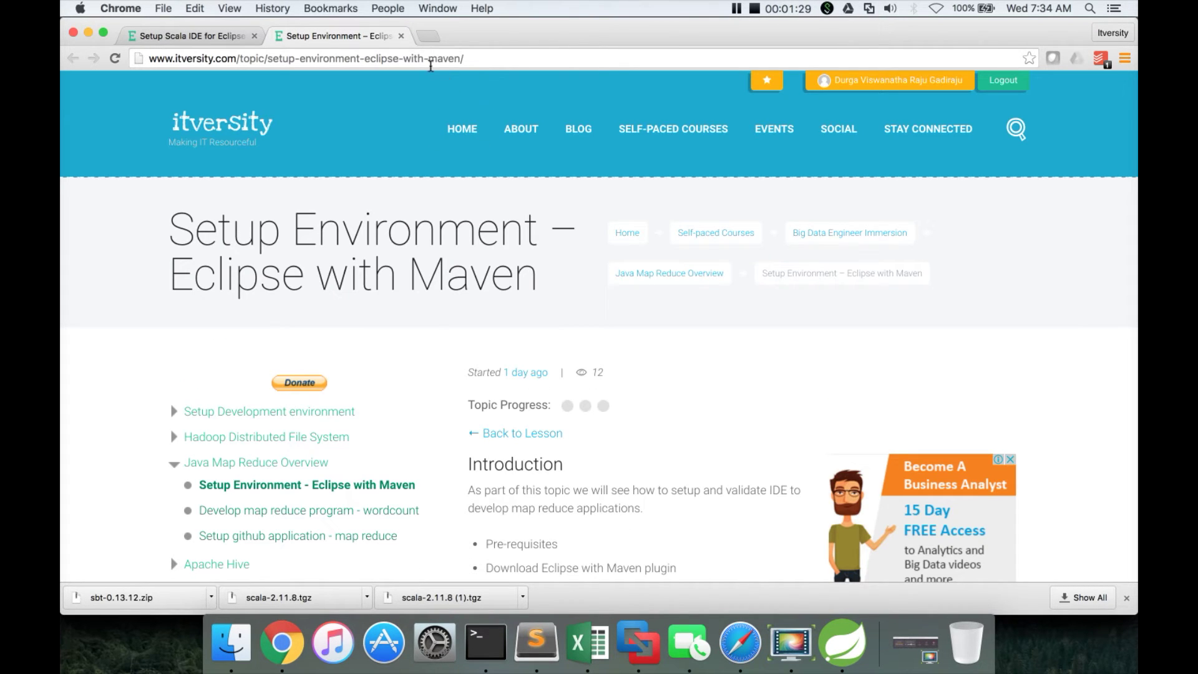
pyautogui.click(402, 37)
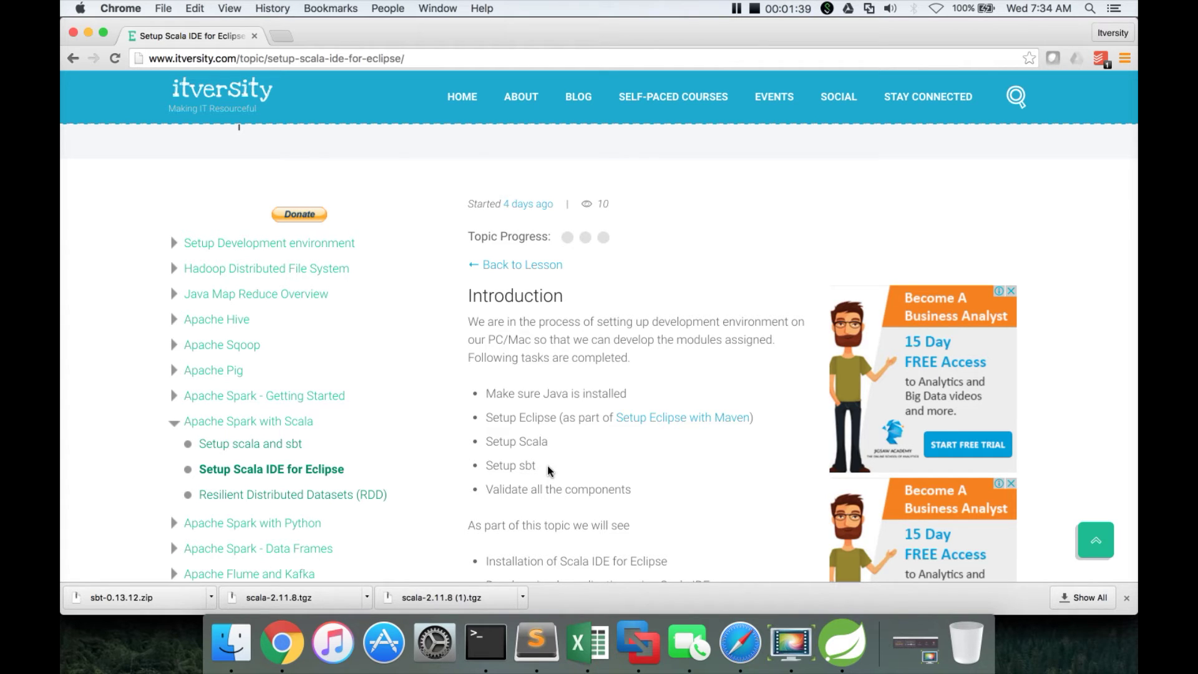
# In Terminal, start the Scala 2.11.8 REPL and quit it
pyautogui.click(496, 642)
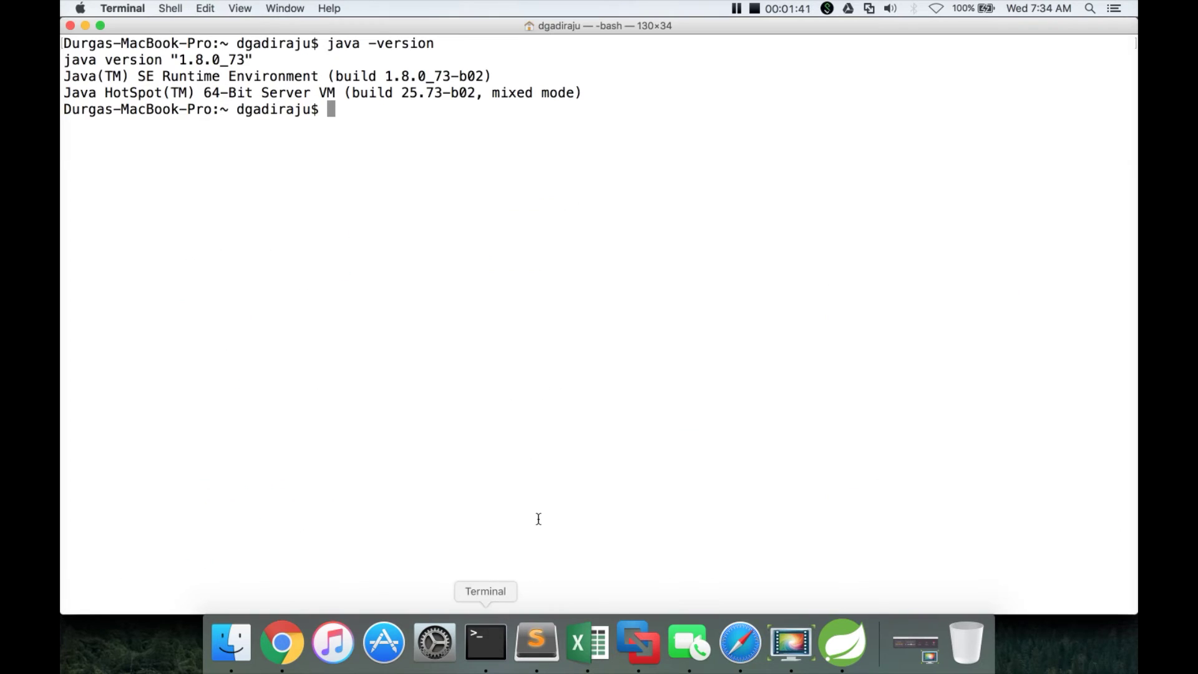
pyautogui.write('scala')
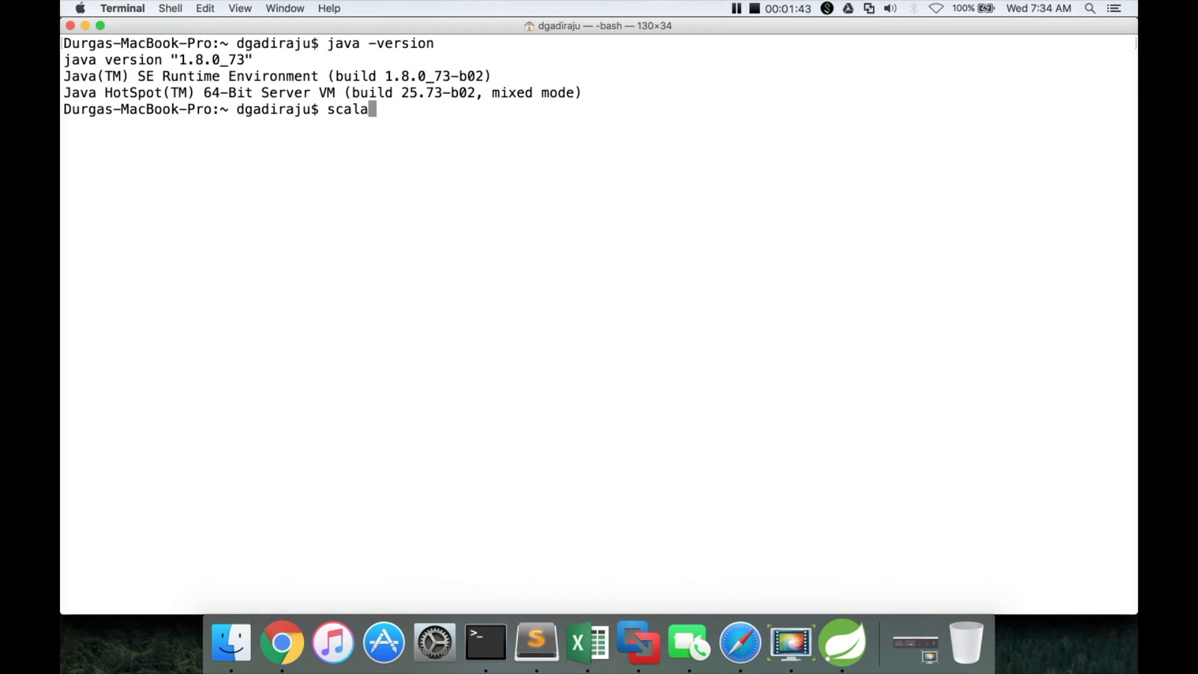
pyautogui.press('Return')
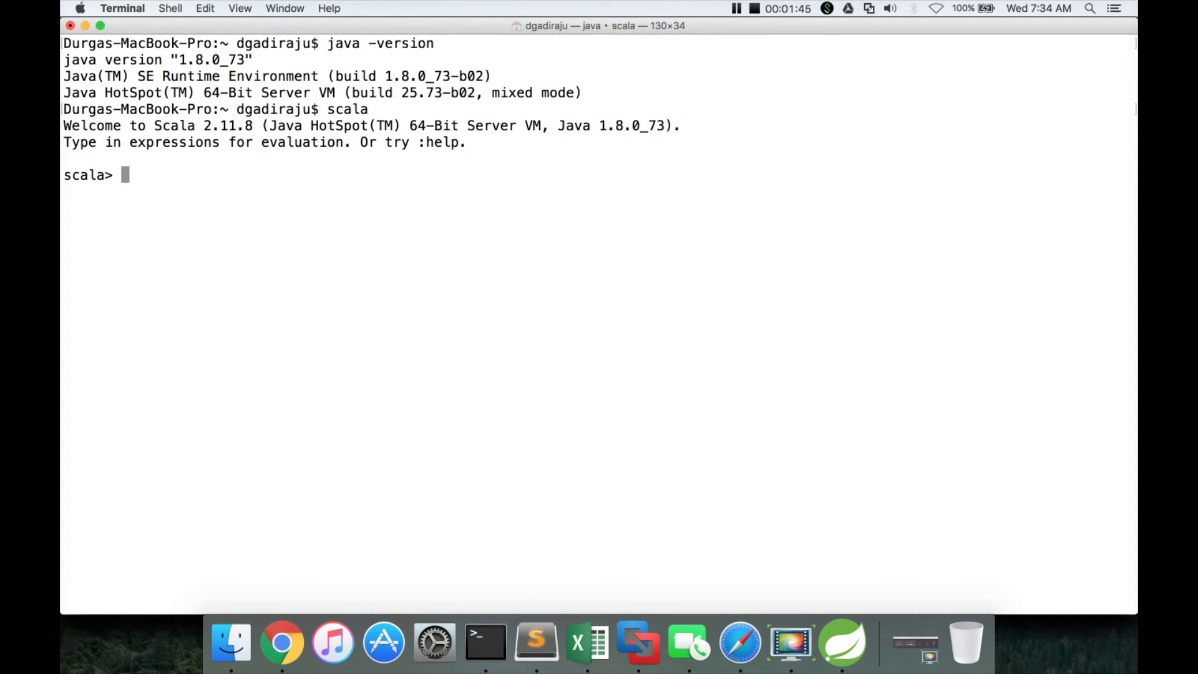
pyautogui.hotkey('ctrl', 'd')
pyautogui.write('sbt')
# Launch sbt, confirm it sets the current project, exit it, and switch back to Chrome
pyautogui.press('Return')
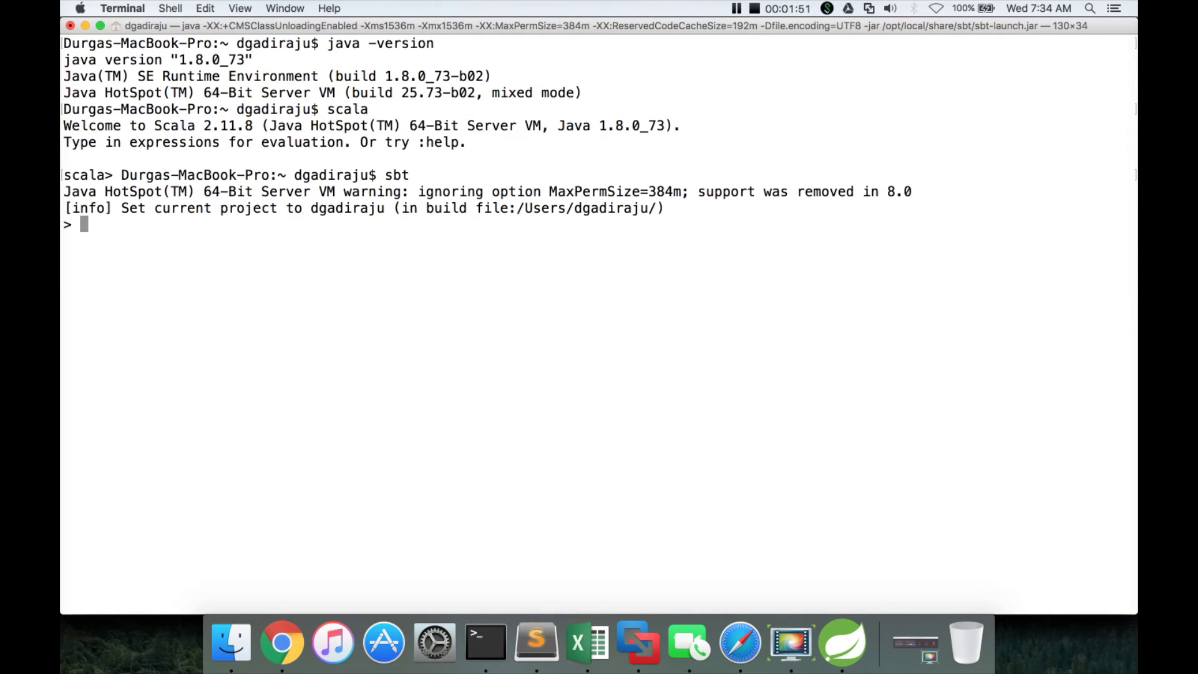
pyautogui.hotkey('ctrl', 'd')
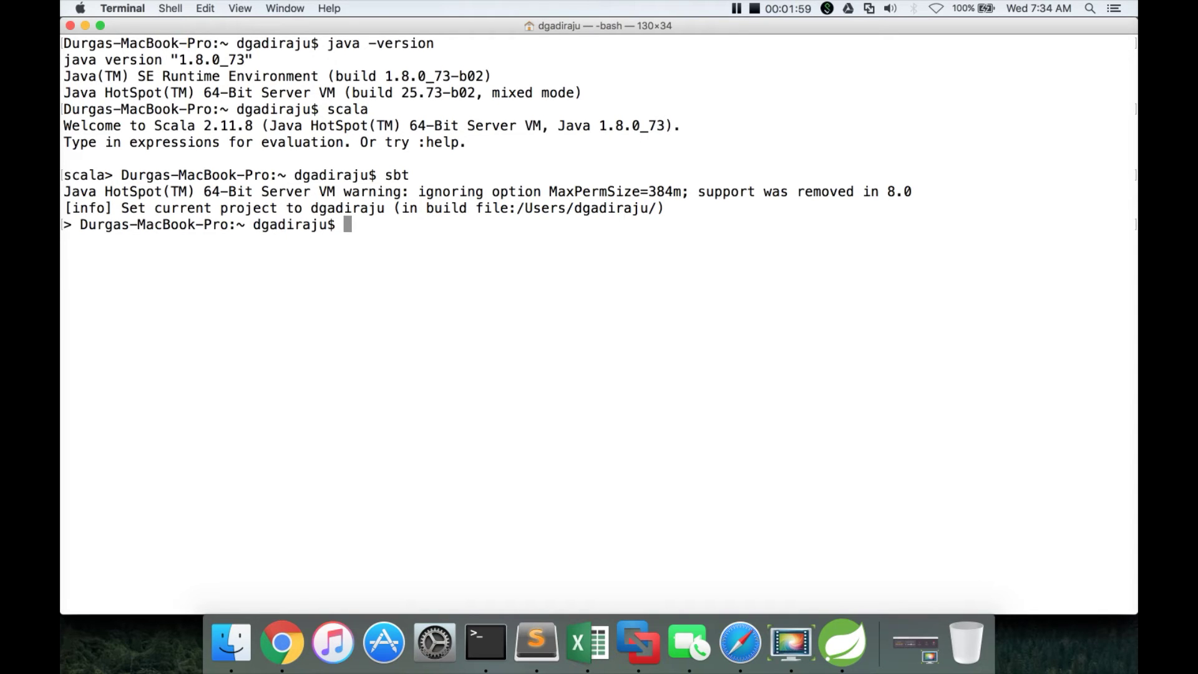
pyautogui.press('super+Tab')
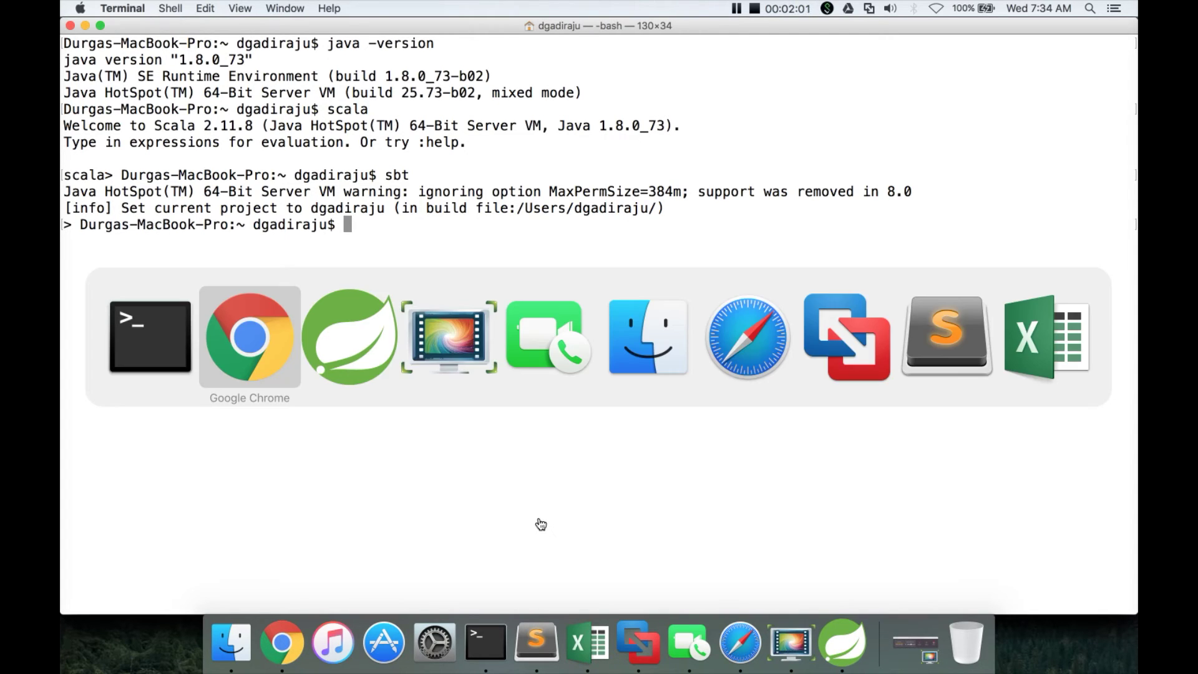
pyautogui.press('super+Tab')
pyautogui.press('super+shift+Tab')
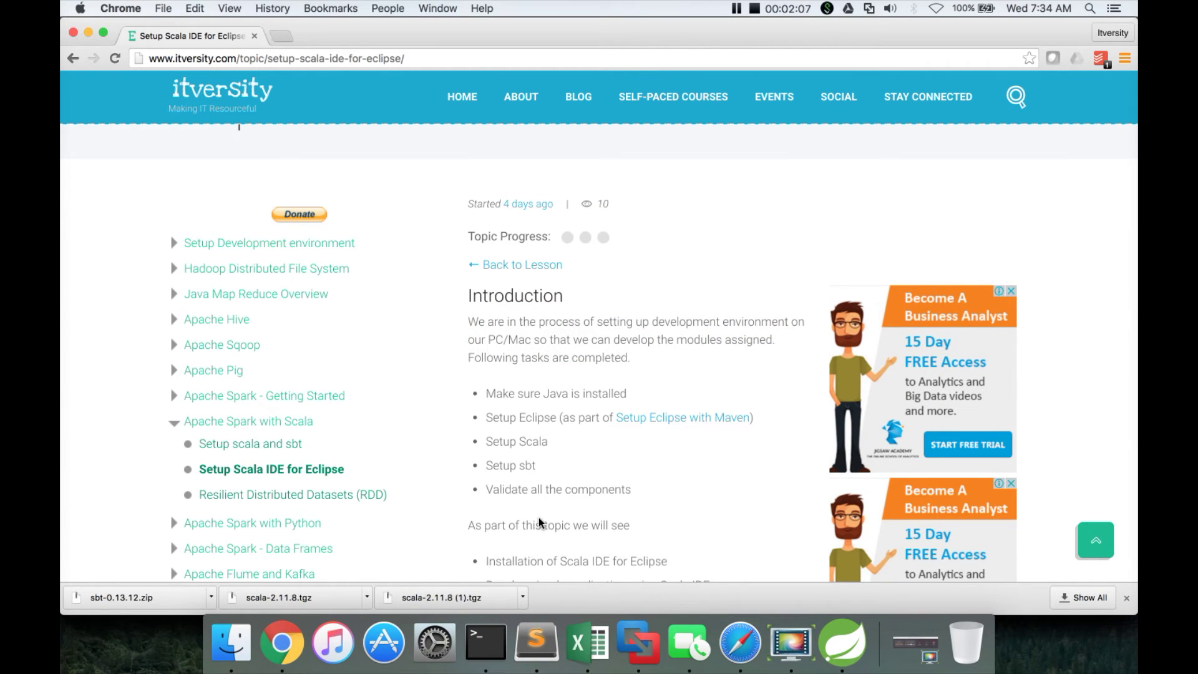
pyautogui.scroll(-2, 538, 517)
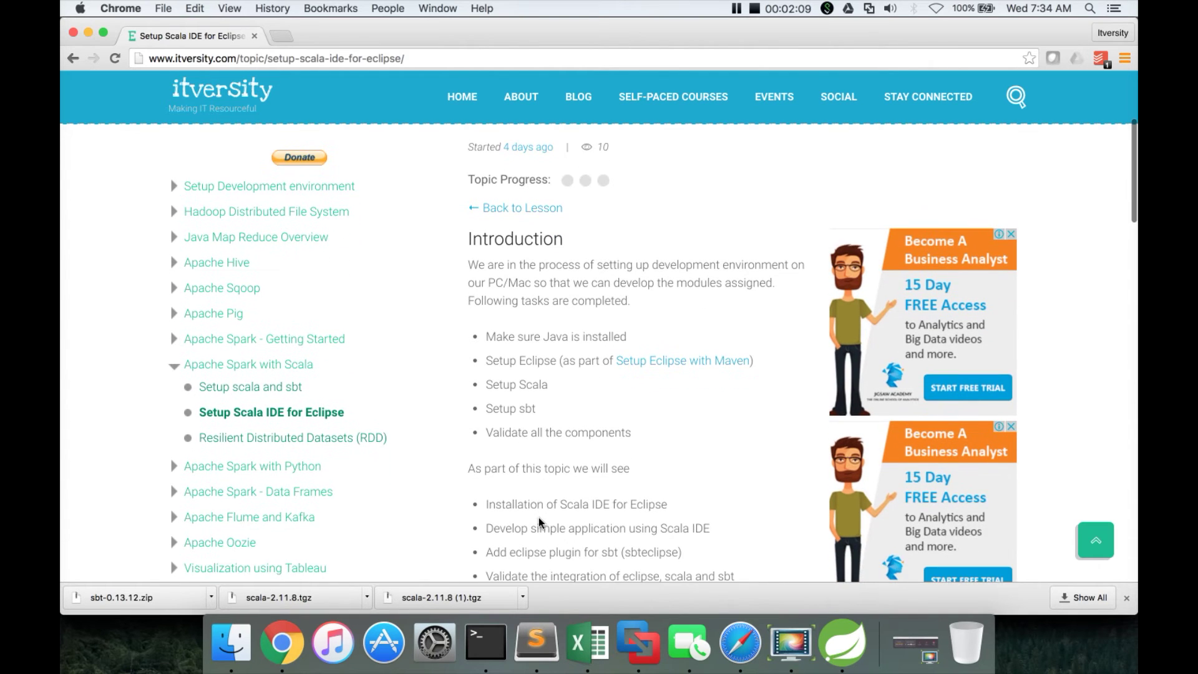
pyautogui.scroll(-2, 539, 517)
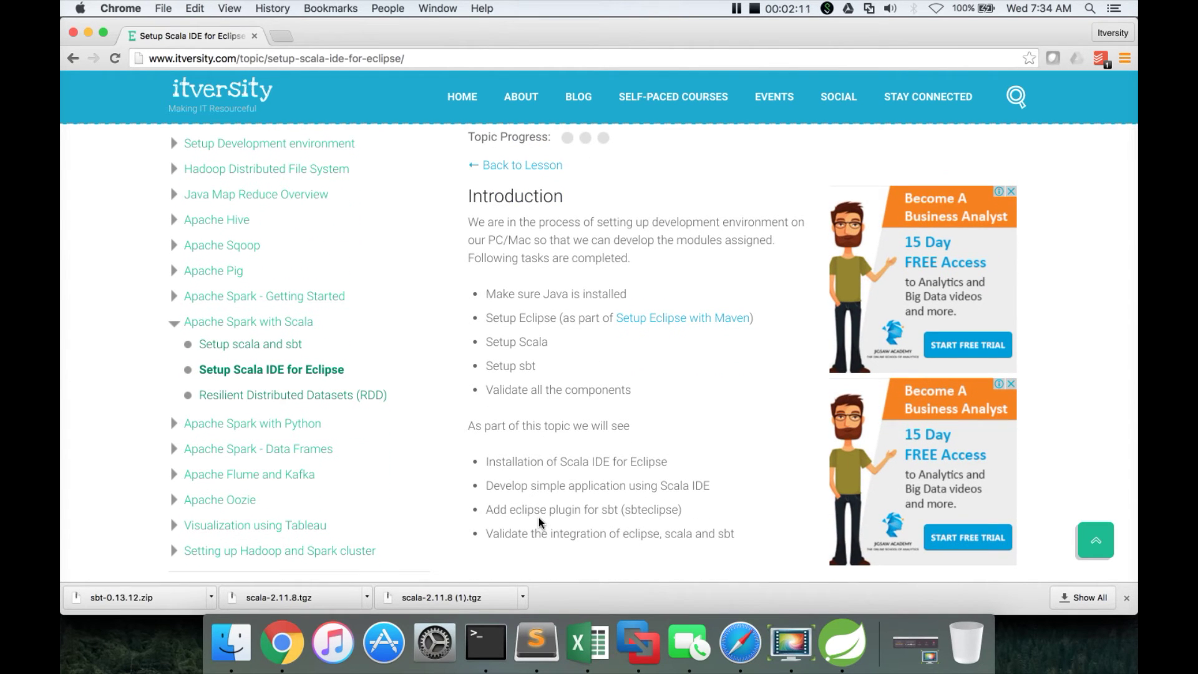
pyautogui.scroll(-1, 538, 517)
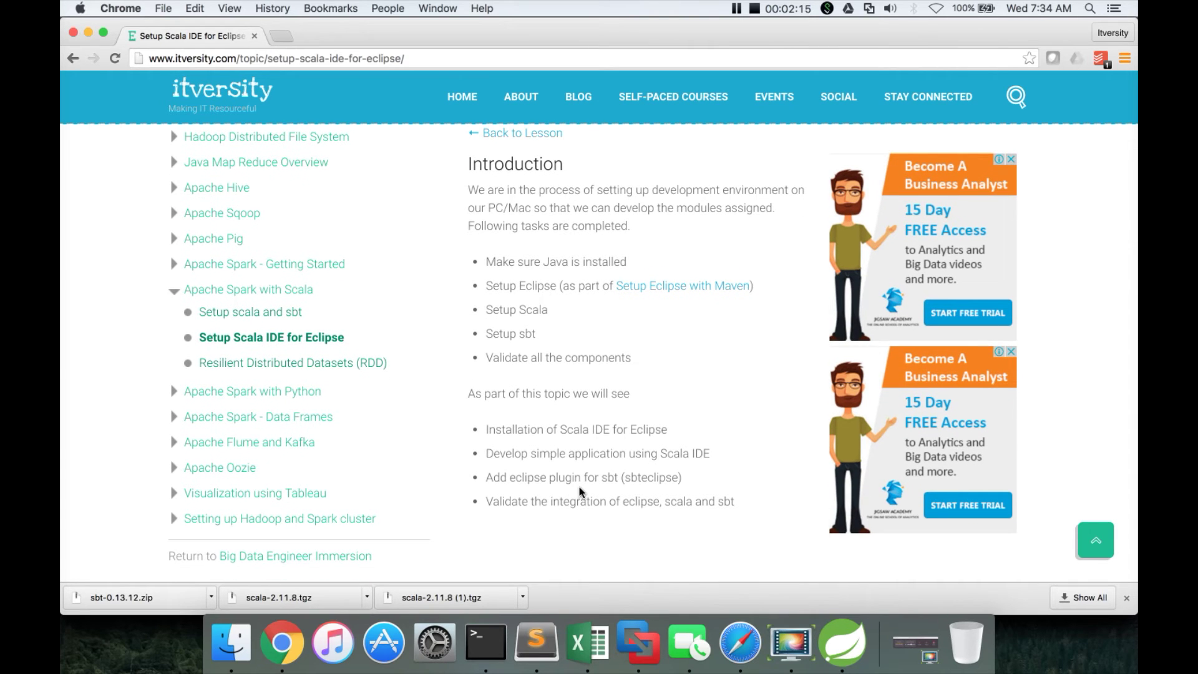
pyautogui.scroll(-1, 580, 493)
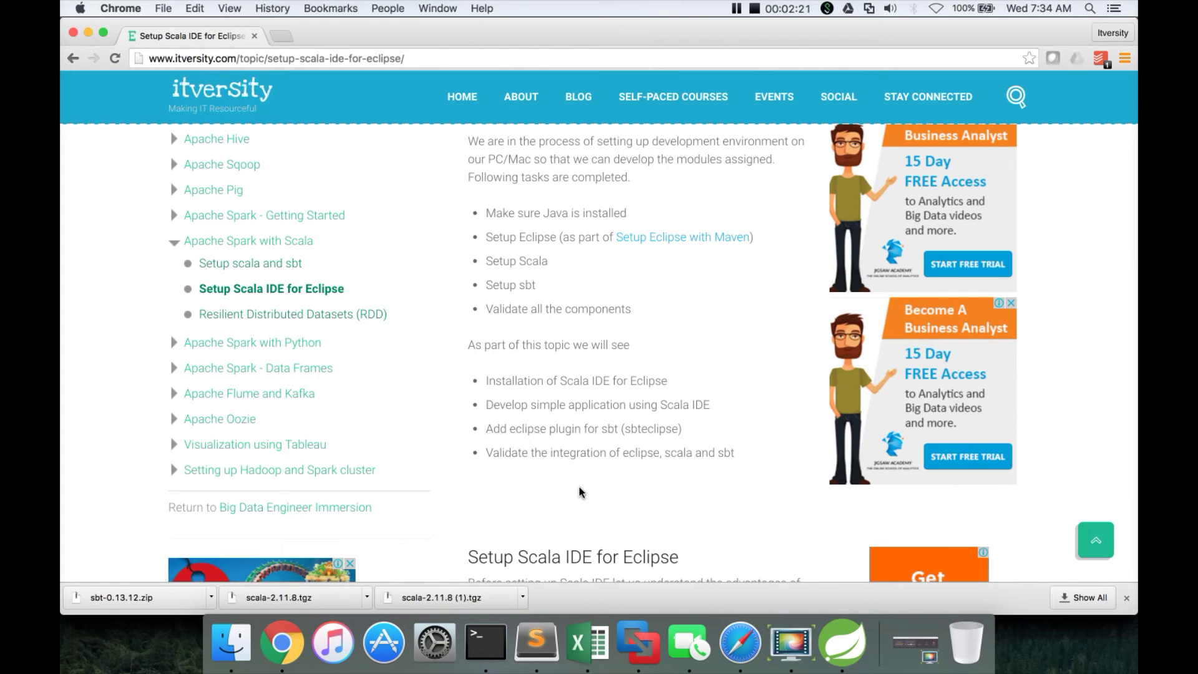
pyautogui.scroll(-2, 579, 492)
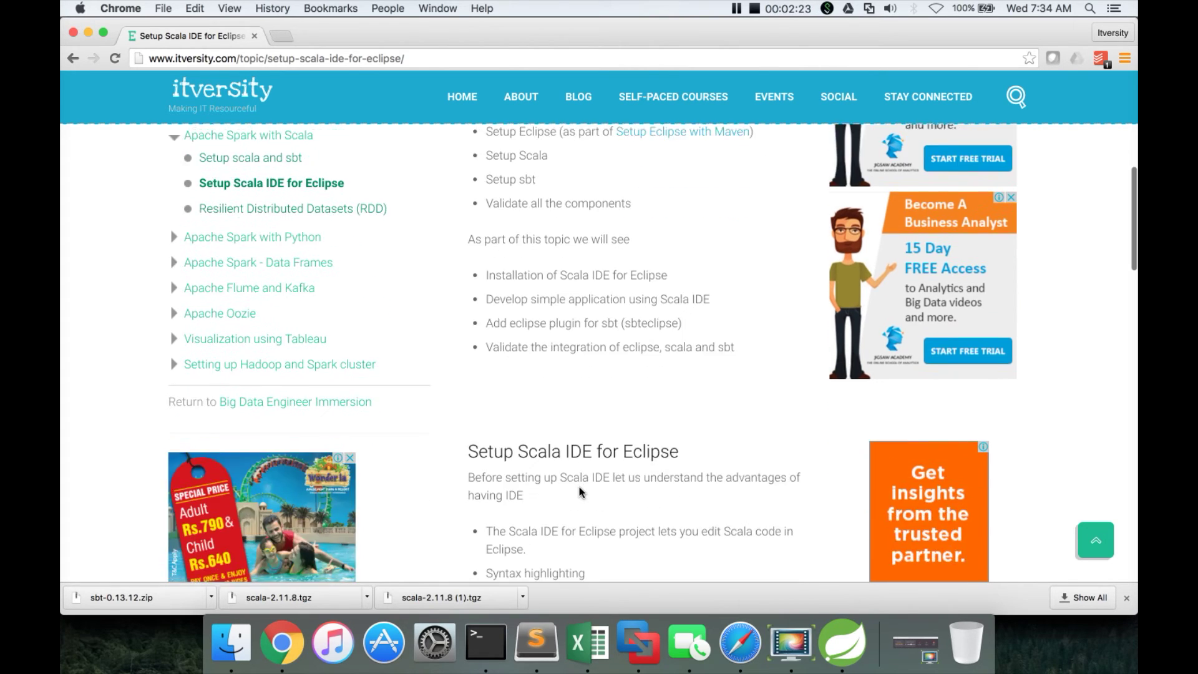
pyautogui.scroll(-1, 580, 492)
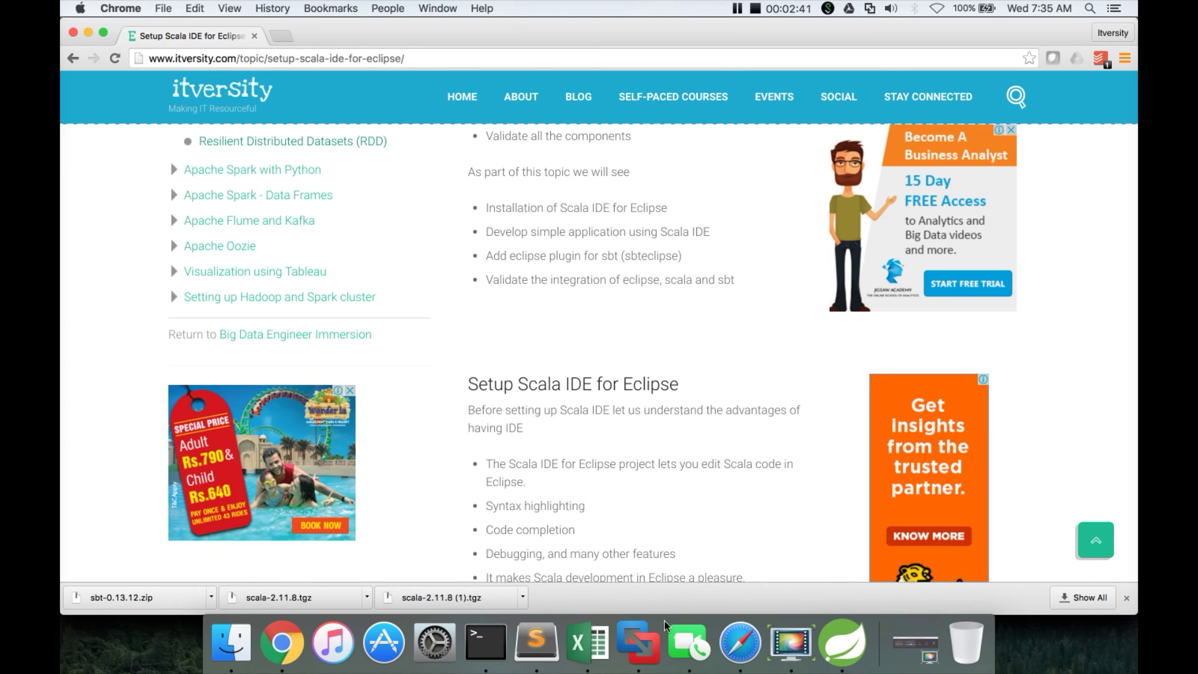
# Open FaceTime with its camera preview over the Scala IDE setup page
pyautogui.click(688, 642)
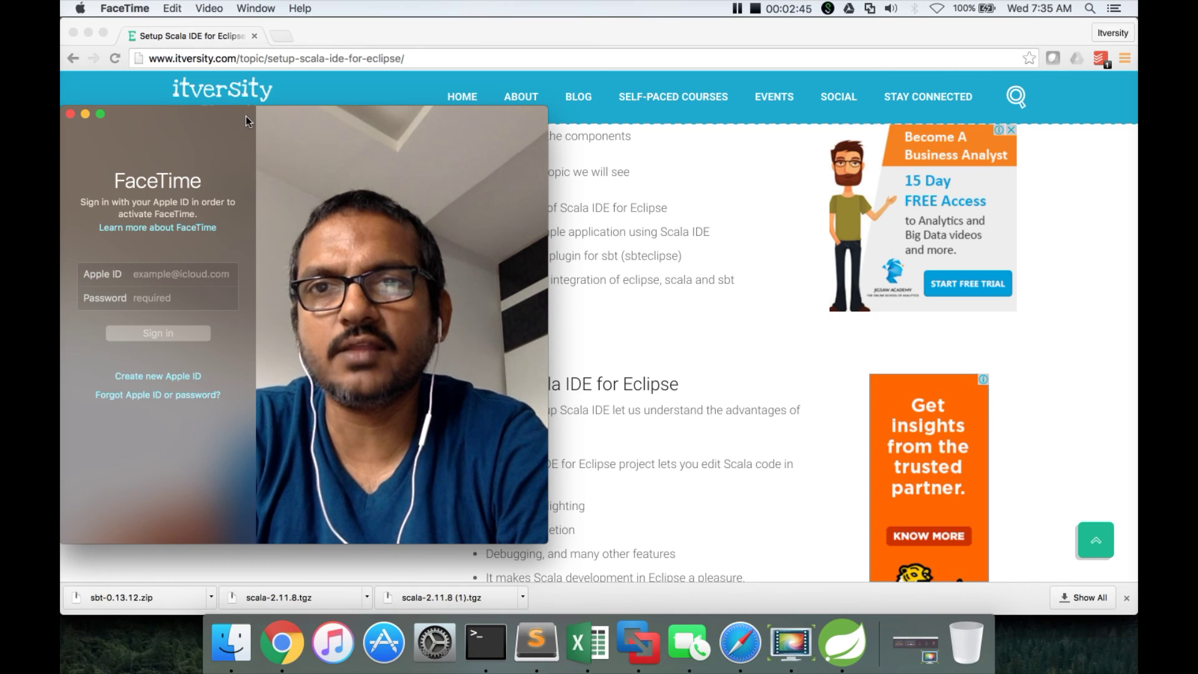
# Move the FaceTime window left, leaving only a smaller camera-feed window
pyautogui.moveTo(247, 117); pyautogui.dragTo(102, 130)
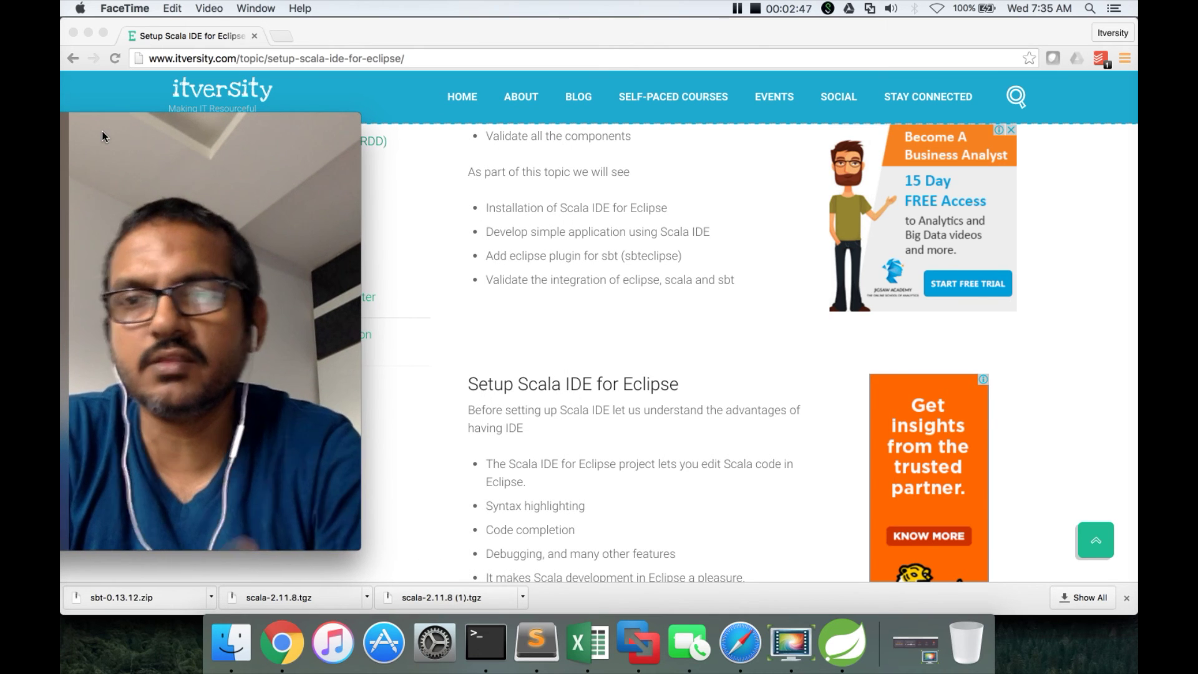